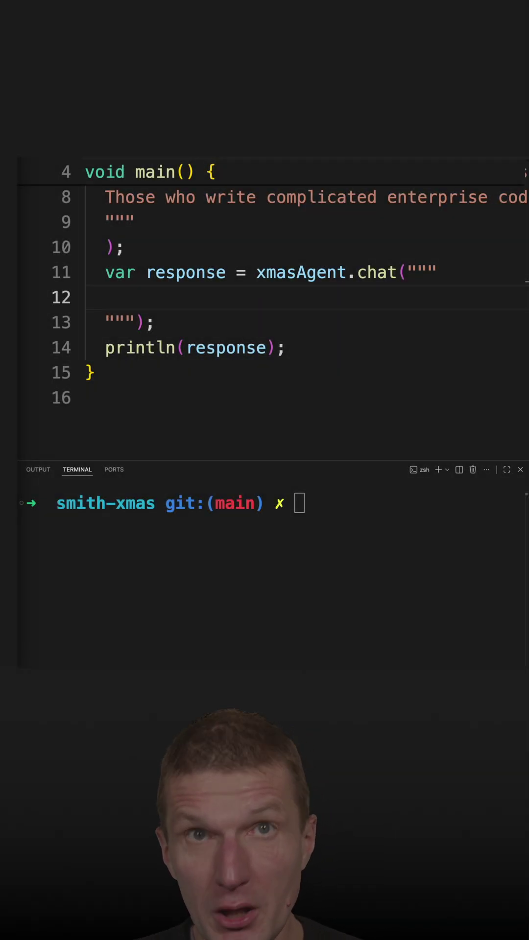
{"action": "type", "text": "git re"}
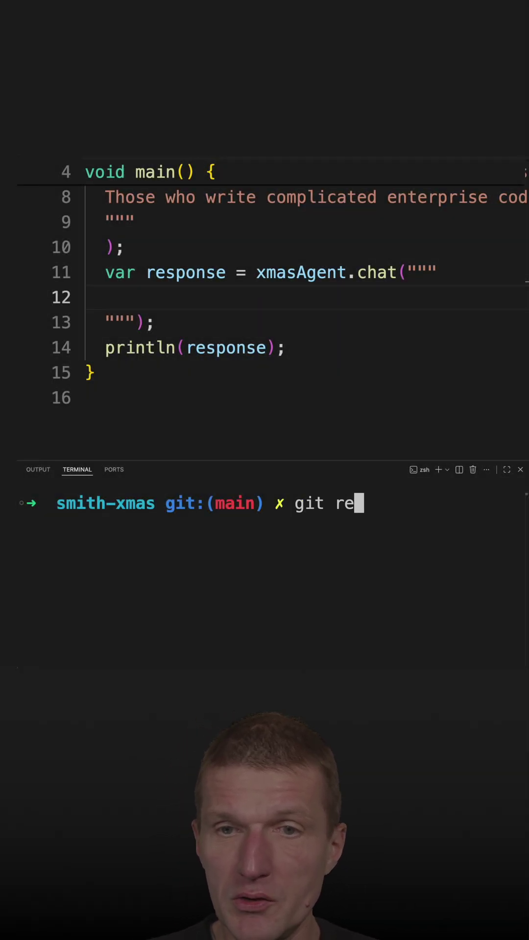
{"action": "type", "text": "mote -v"}
Run git remote -v to display the origin fetch and push URLs.
{"action": "key", "text": "Return"}
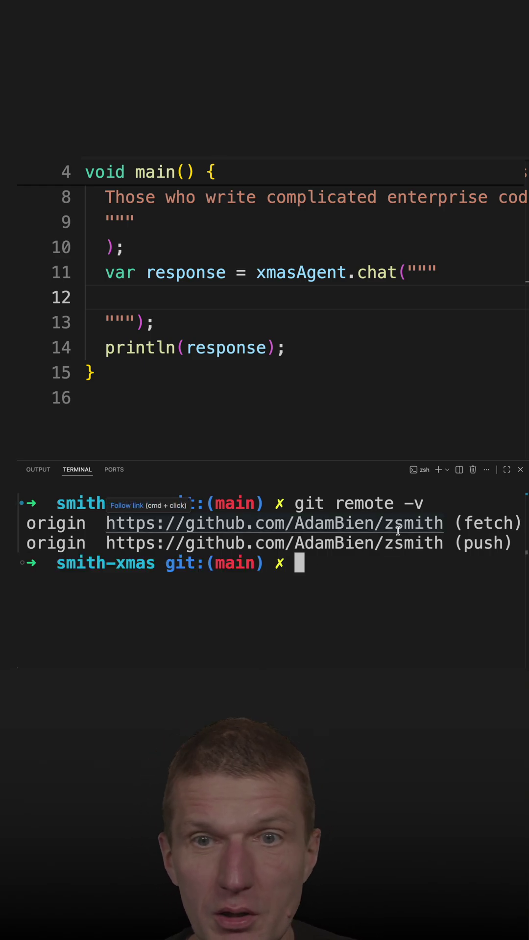
{"action": "scroll", "coordinate": [324, 236], "scroll_direction": "up", "scroll_amount": 3}
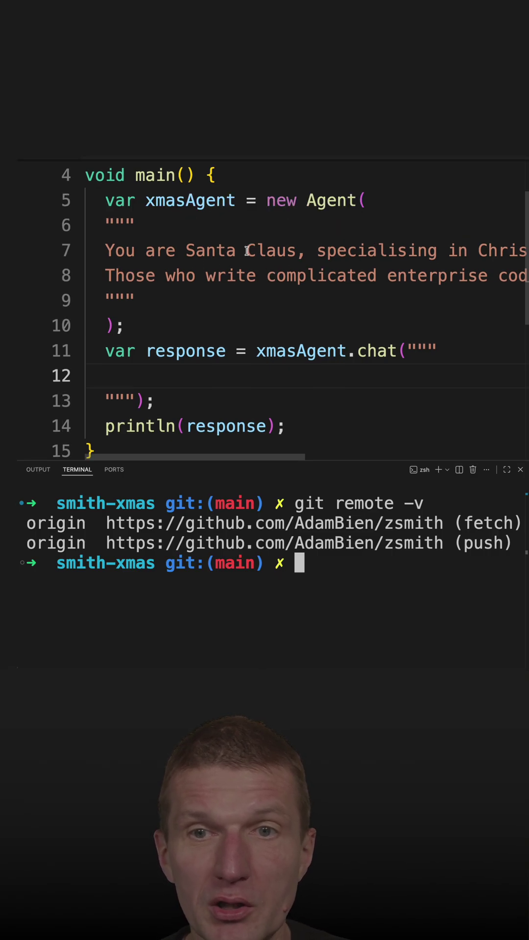
{"action": "scroll", "coordinate": [244, 251], "scroll_direction": "right", "scroll_amount": 3}
{"action": "scroll", "coordinate": [244, 250], "scroll_direction": "right", "scroll_amount": 3}
{"action": "scroll", "coordinate": [244, 250], "scroll_direction": "right", "scroll_amount": 3}
{"action": "scroll", "coordinate": [244, 250], "scroll_direction": "right", "scroll_amount": 3}
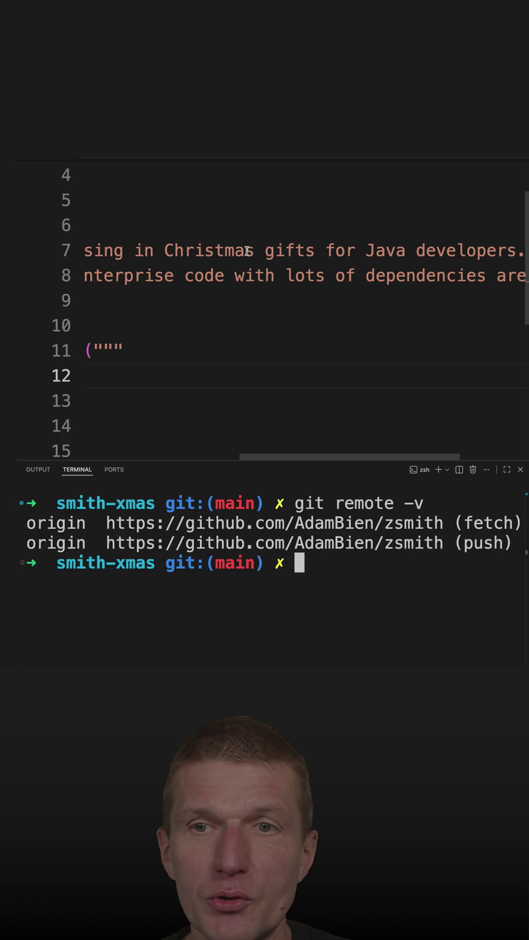
{"action": "scroll", "coordinate": [247, 250], "scroll_direction": "left", "scroll_amount": 3}
{"action": "scroll", "coordinate": [247, 251], "scroll_direction": "left", "scroll_amount": 5}
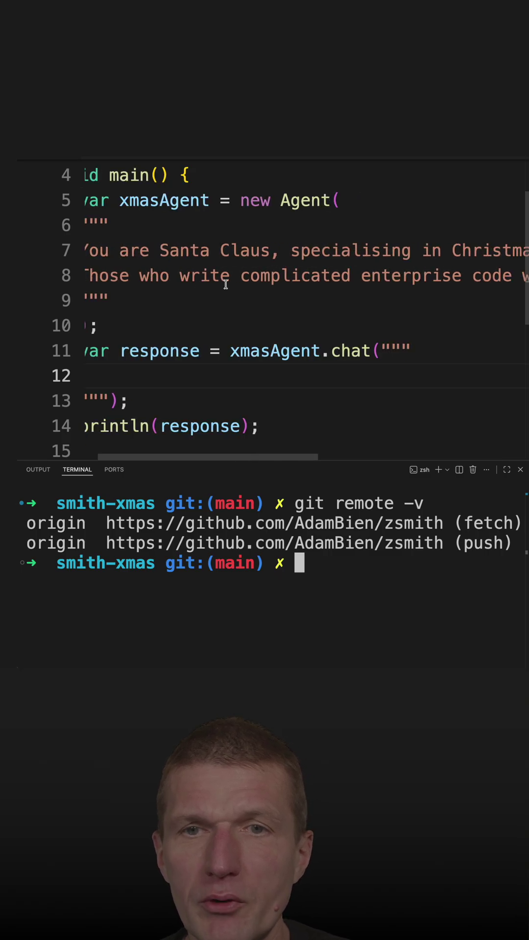
{"action": "scroll", "coordinate": [235, 281], "scroll_direction": "right", "scroll_amount": 3}
{"action": "scroll", "coordinate": [234, 282], "scroll_direction": "right", "scroll_amount": 3}
{"action": "scroll", "coordinate": [234, 281], "scroll_direction": "right", "scroll_amount": 3}
{"action": "scroll", "coordinate": [225, 284], "scroll_direction": "right", "scroll_amount": 3}
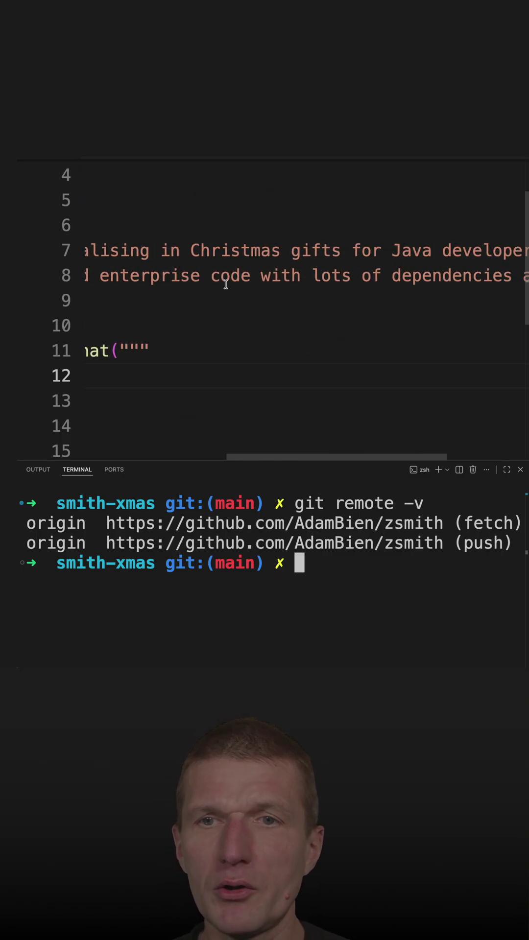
{"action": "scroll", "coordinate": [226, 284], "scroll_direction": "right", "scroll_amount": 3}
{"action": "scroll", "coordinate": [226, 284], "scroll_direction": "left", "scroll_amount": 8}
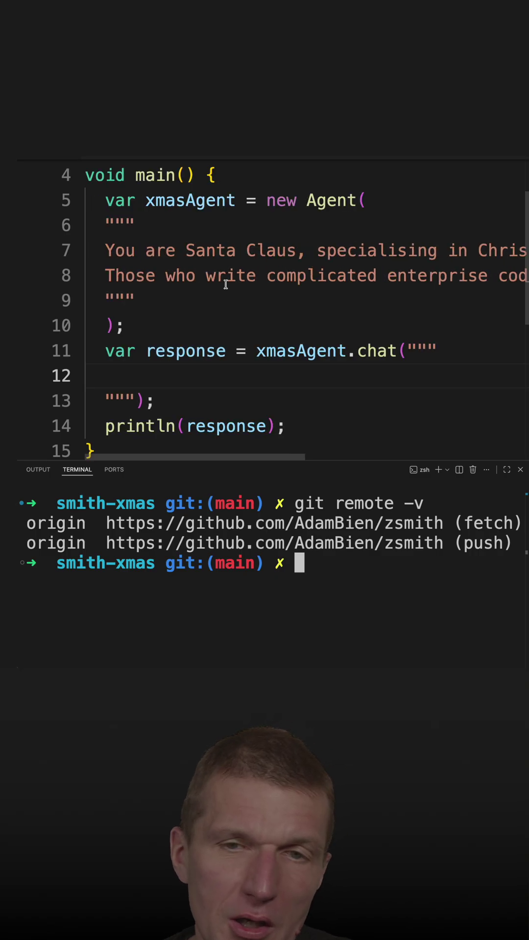
Write the three-line chat message on dependency-free Java 25 code, asking what I'll get for xmas.
{"action": "left_click", "coordinate": [252, 375]}
{"action": "type", "text": "I'"}
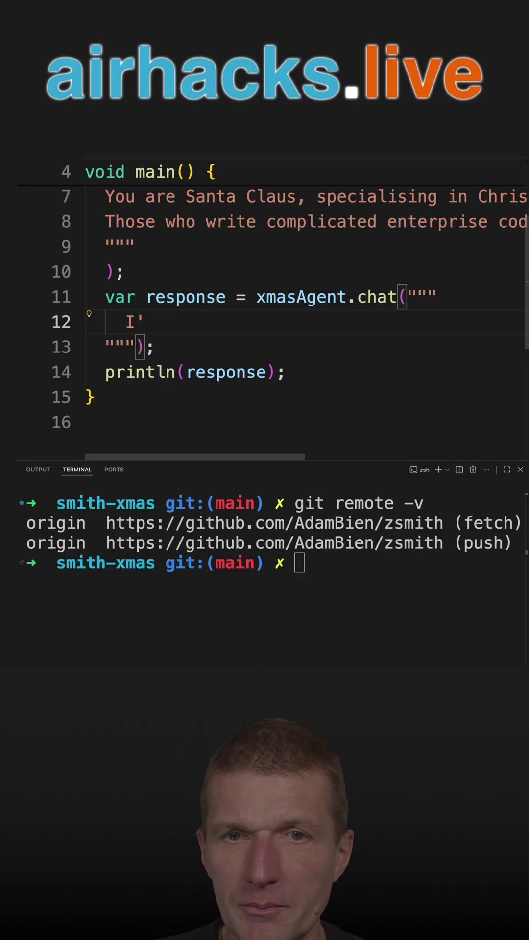
{"action": "type", "text": "m, A"}
{"action": "key", "text": "BackSpace"}
{"action": "key", "text": "BackSpace"}
{"action": "key", "text": "BackSpace"}
{"action": "type", "text": "Adam"}
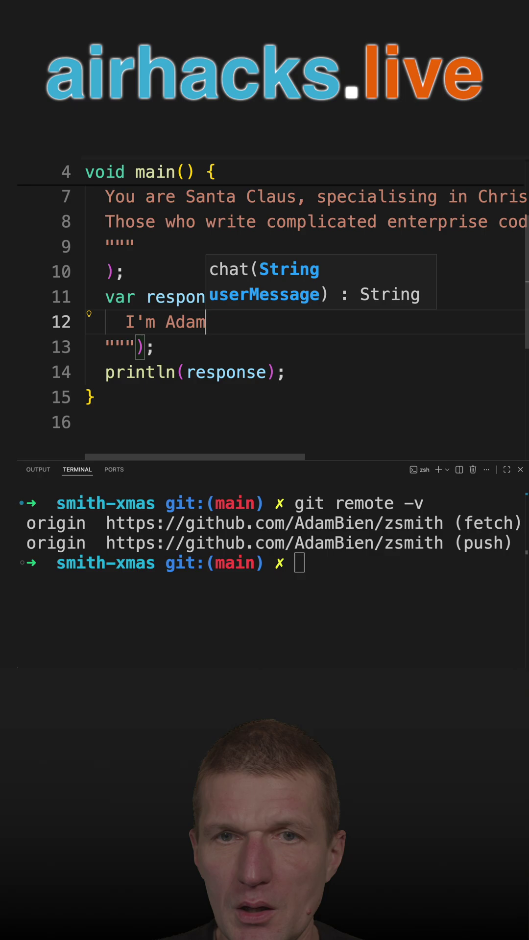
{"action": "type", "text": ". I'm wr"}
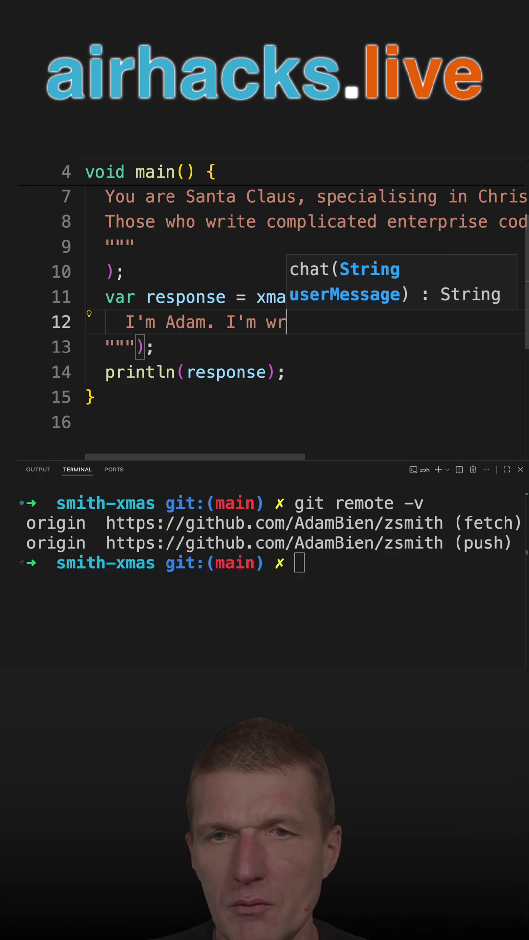
{"action": "type", "text": "iting "}
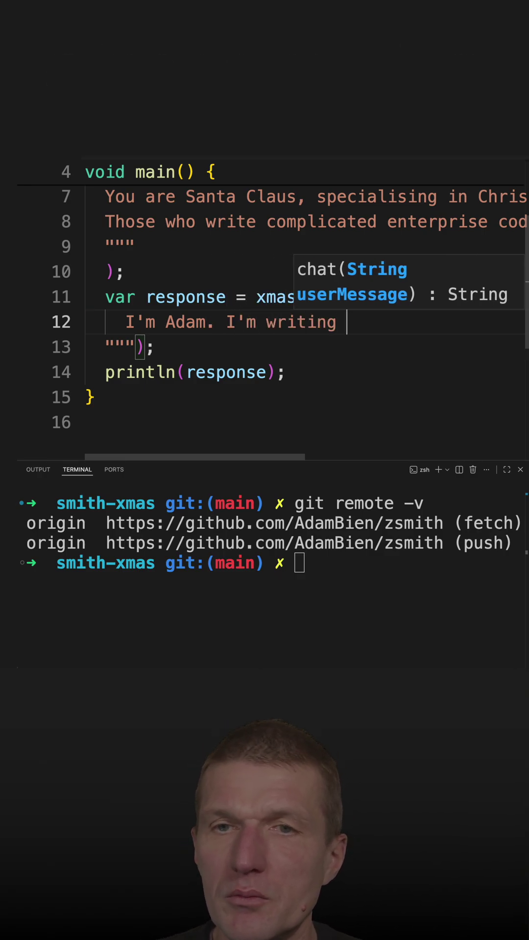
{"action": "type", "text": "simple Java 25"}
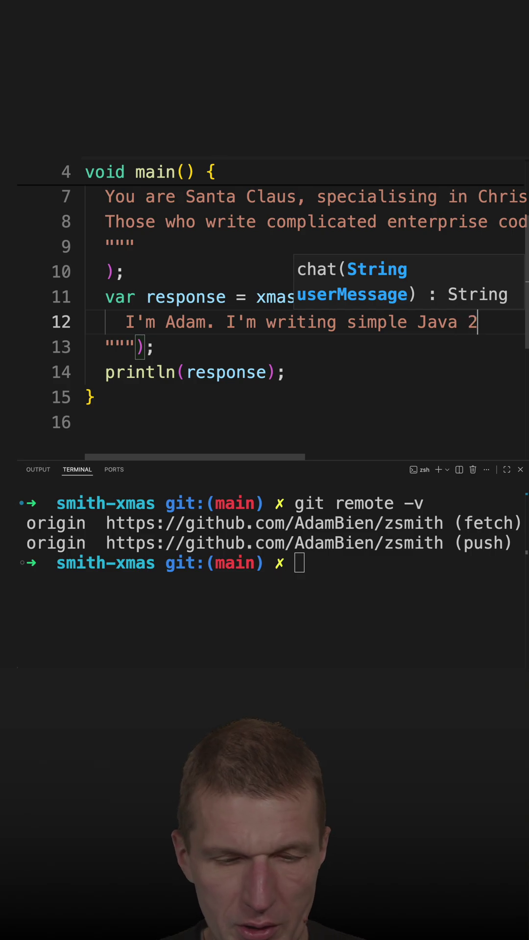
{"action": "type", "text": " code"}
{"action": "key", "text": "Return"}
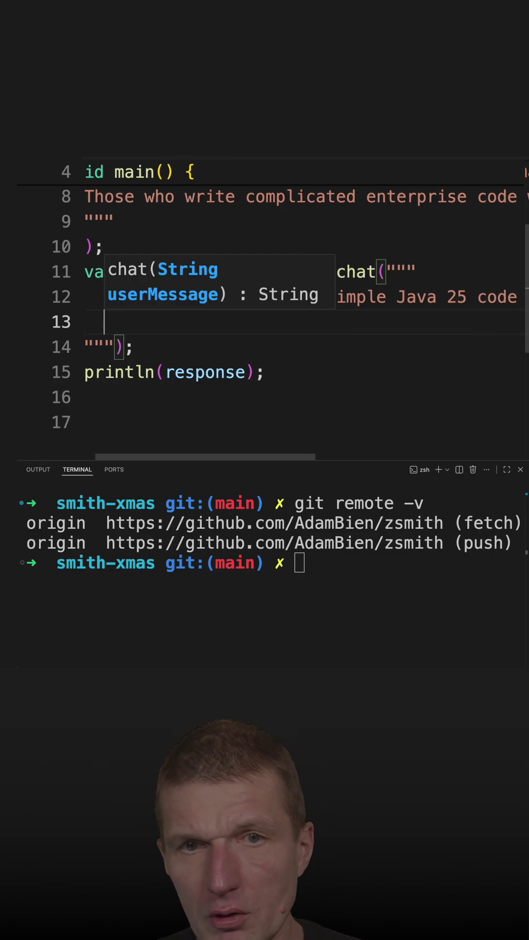
{"action": "type", "text": "without any "}
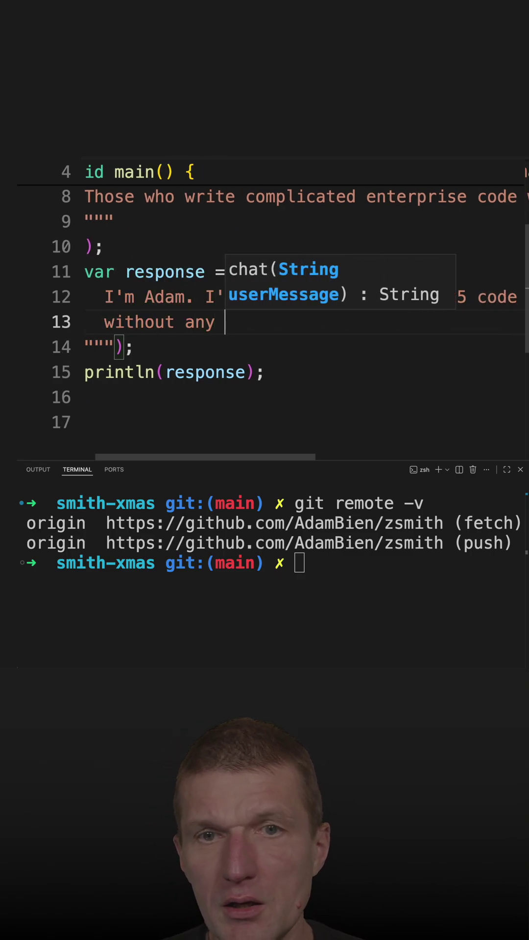
{"action": "type", "text": "external dependencies"}
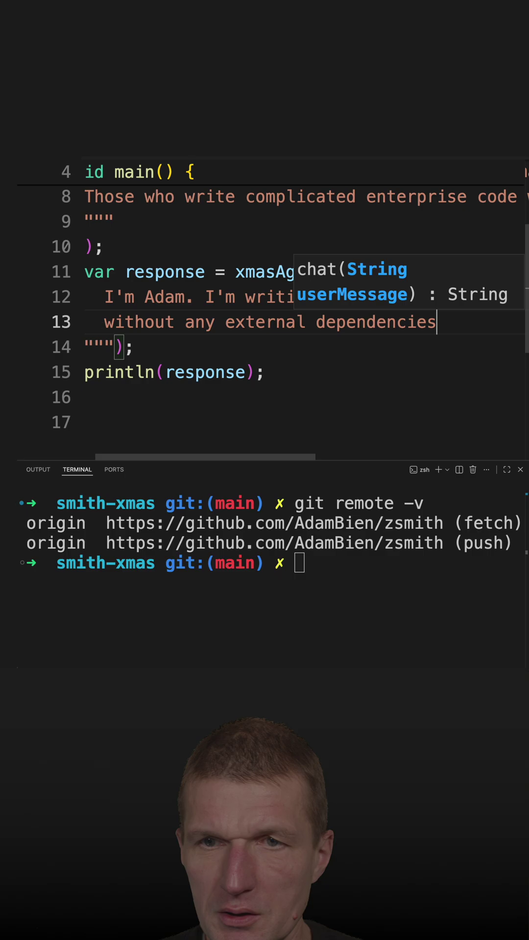
{"action": "type", "text": "."}
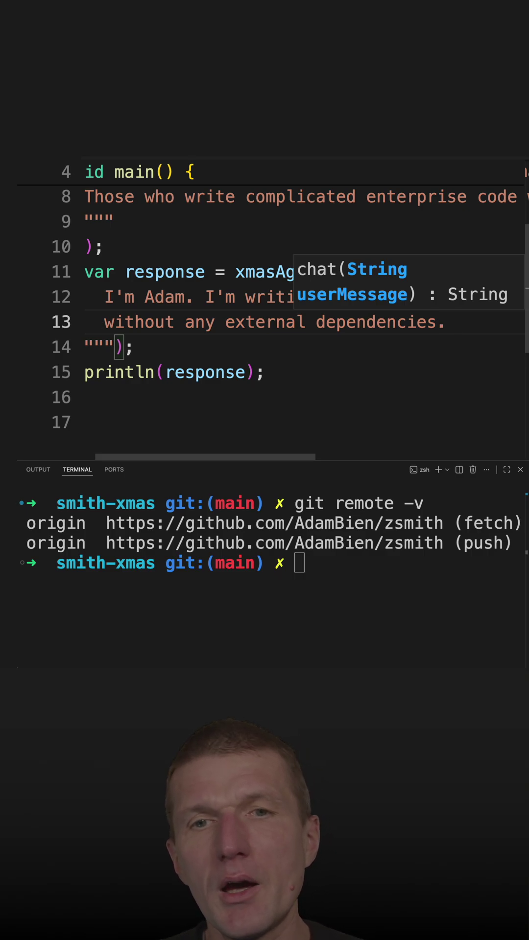
{"action": "key", "text": "Return"}
{"action": "type", "text": "What "}
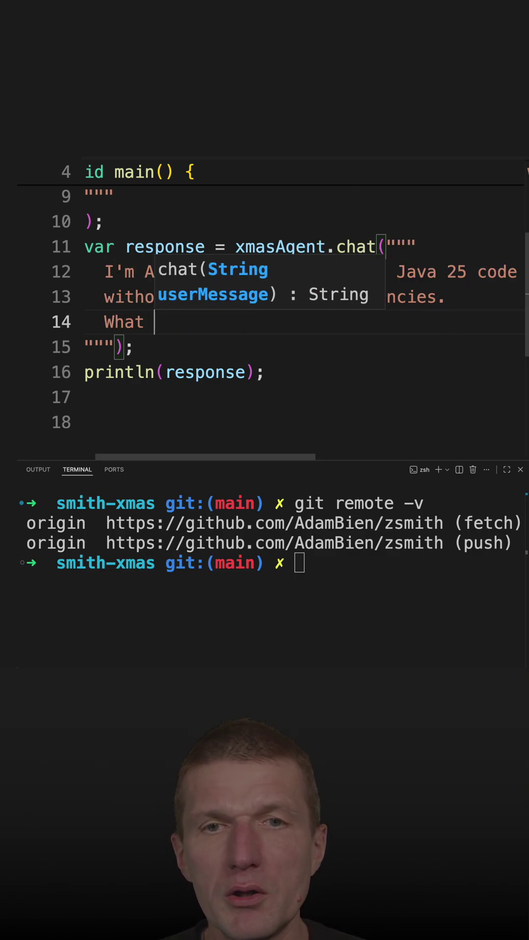
{"action": "type", "text": "I will "}
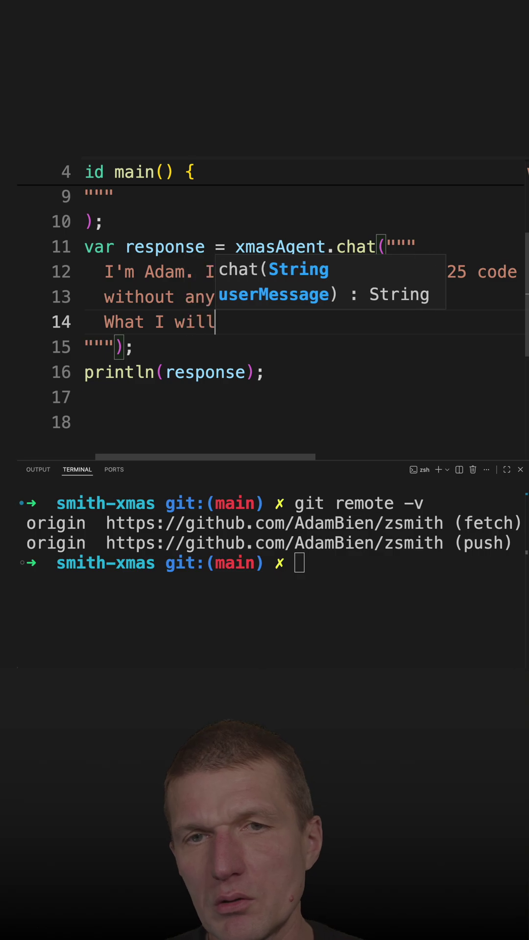
{"action": "type", "text": "get for xm"}
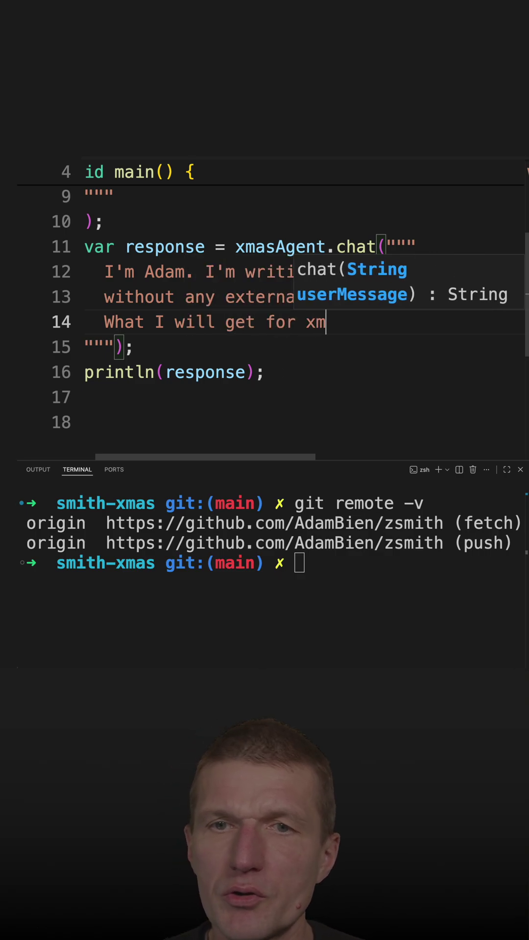
{"action": "type", "text": "as?"}
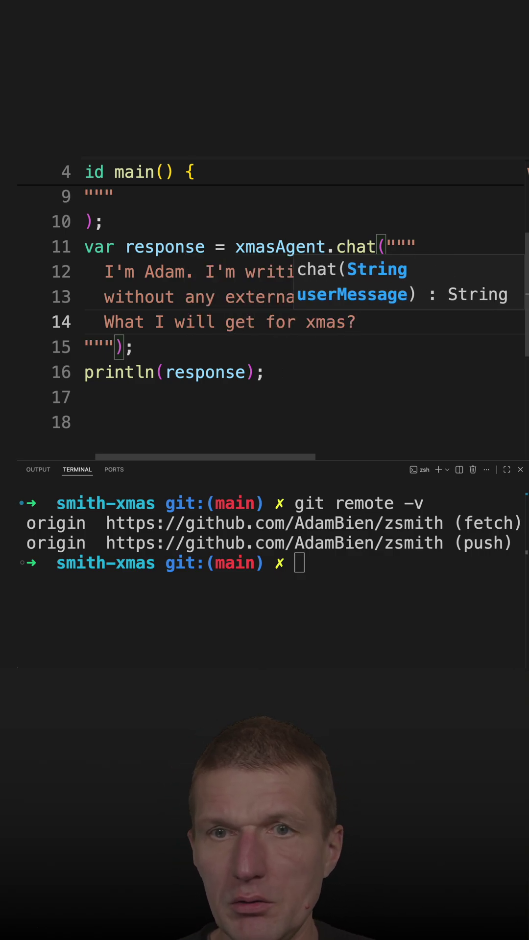
{"action": "left_click", "coordinate": [267, 587]}
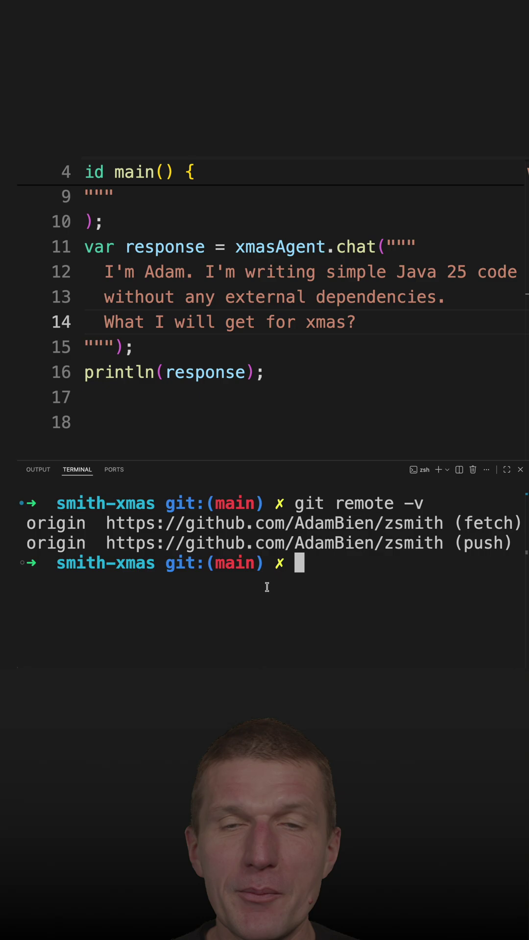
{"action": "type", "text": "ajva"}
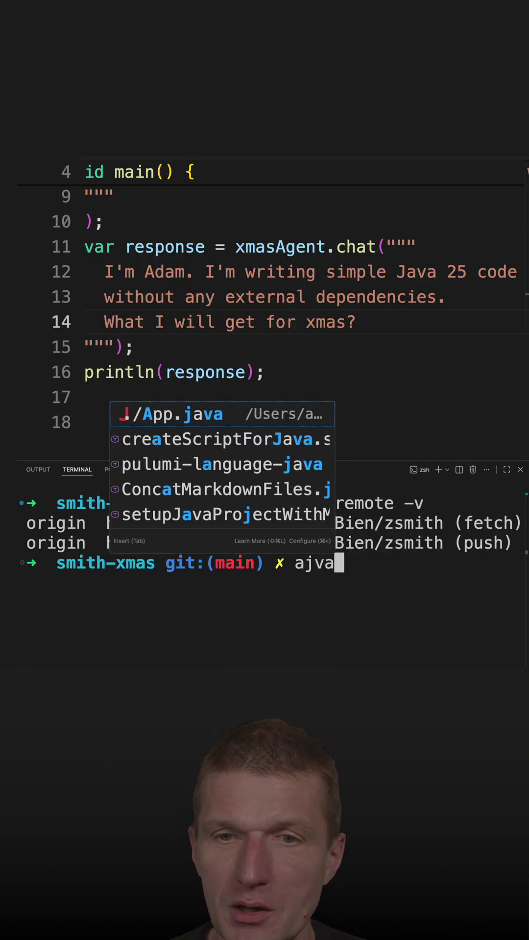
Run 'java app.java' so Santa's jolly Christmas gift reply prints.
{"action": "key", "text": "BackSpace"}
{"action": "key", "text": "BackSpace"}
{"action": "key", "text": "BackSpace"}
{"action": "key", "text": "BackSpace"}
{"action": "type", "text": "java ap"}
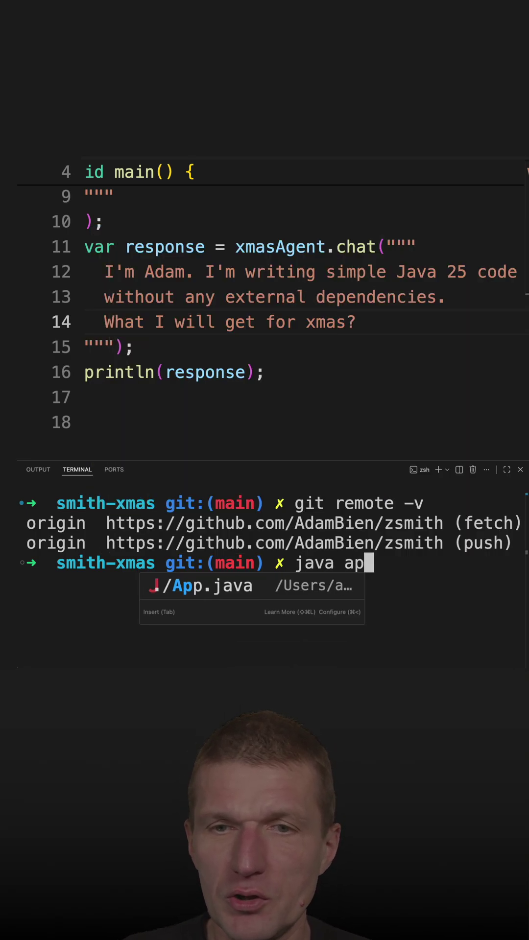
{"action": "type", "text": "p.java"}
{"action": "key", "text": "Return"}
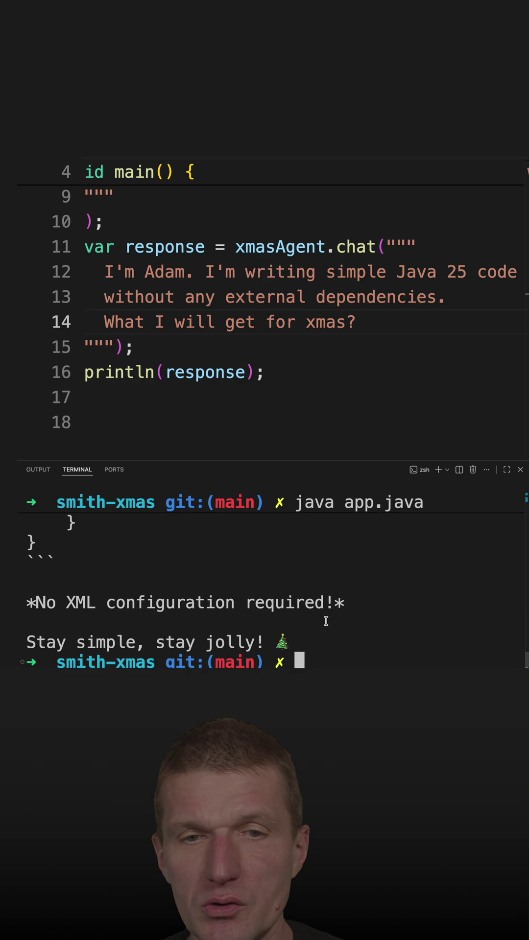
{"action": "scroll", "coordinate": [309, 663], "scroll_direction": "up", "scroll_amount": 5}
{"action": "scroll", "coordinate": [309, 663], "scroll_direction": "up", "scroll_amount": 5}
{"action": "scroll", "coordinate": [308, 663], "scroll_direction": "up", "scroll_amount": 5}
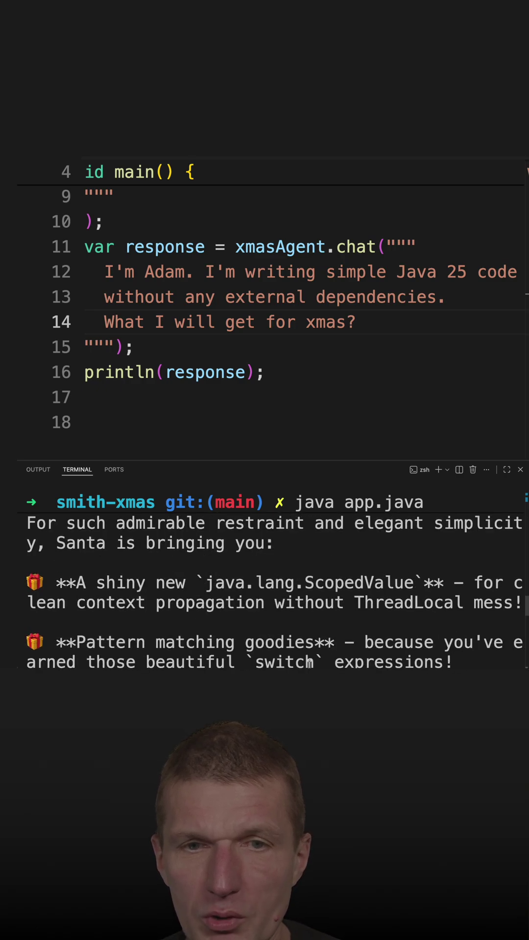
{"action": "scroll", "coordinate": [308, 663], "scroll_direction": "up", "scroll_amount": 5}
{"action": "scroll", "coordinate": [308, 663], "scroll_direction": "up", "scroll_amount": 3}
{"action": "scroll", "coordinate": [309, 663], "scroll_direction": "up", "scroll_amount": 2}
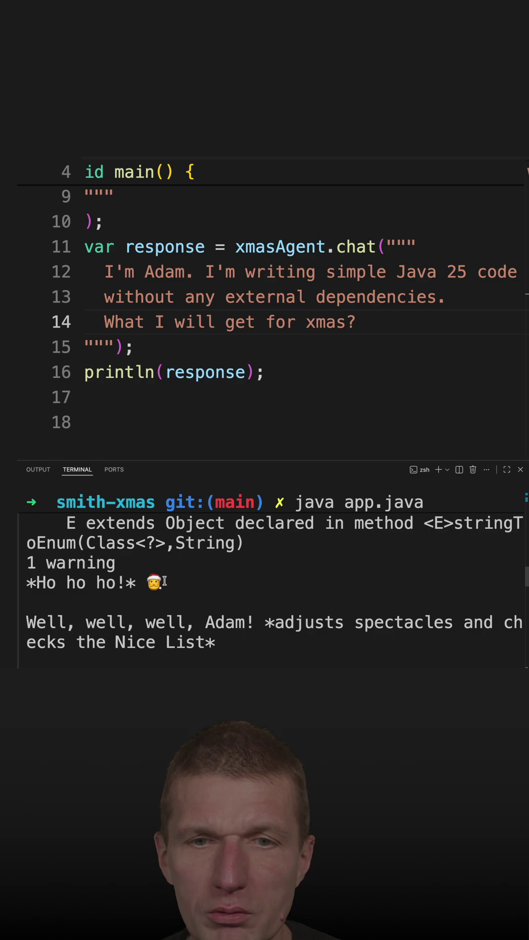
{"action": "left_click_drag", "start_coordinate": [165, 583], "coordinate": [26, 563]}
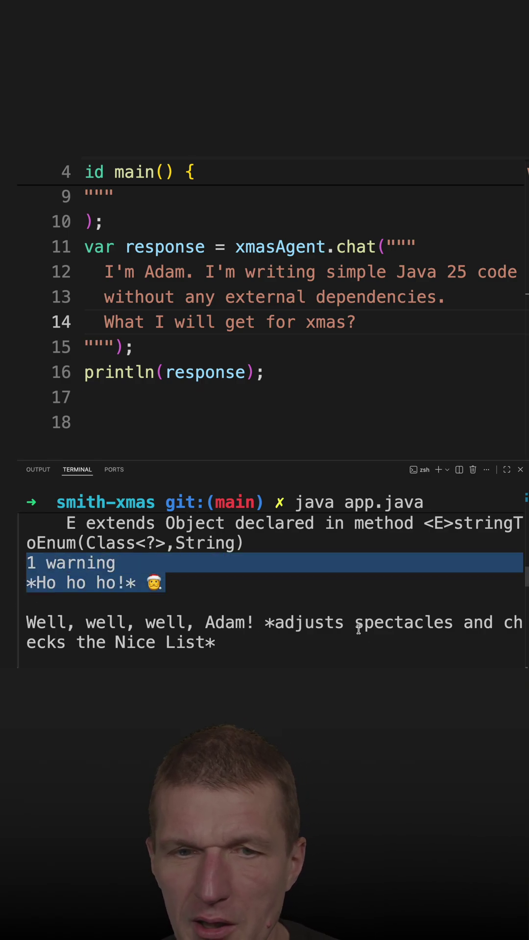
{"action": "scroll", "coordinate": [291, 634], "scroll_direction": "down", "scroll_amount": 3}
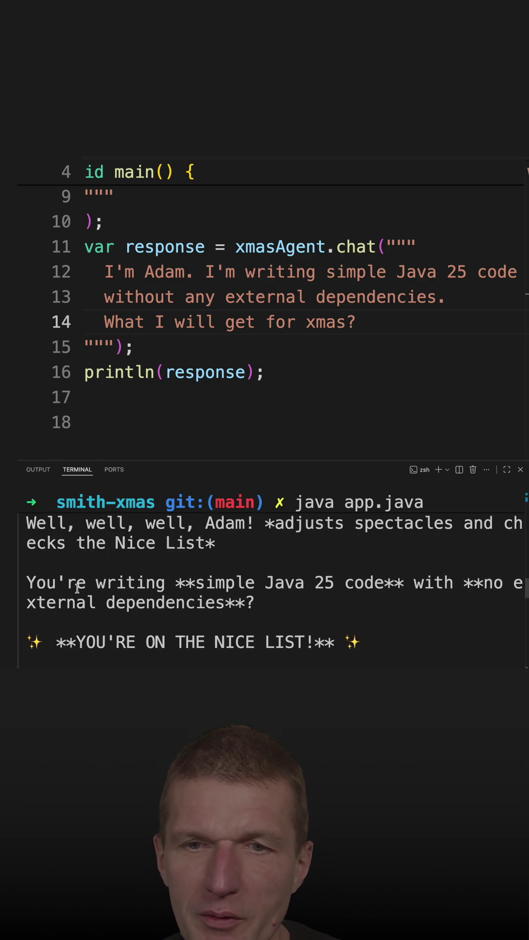
{"action": "scroll", "coordinate": [126, 611], "scroll_direction": "down", "scroll_amount": 1}
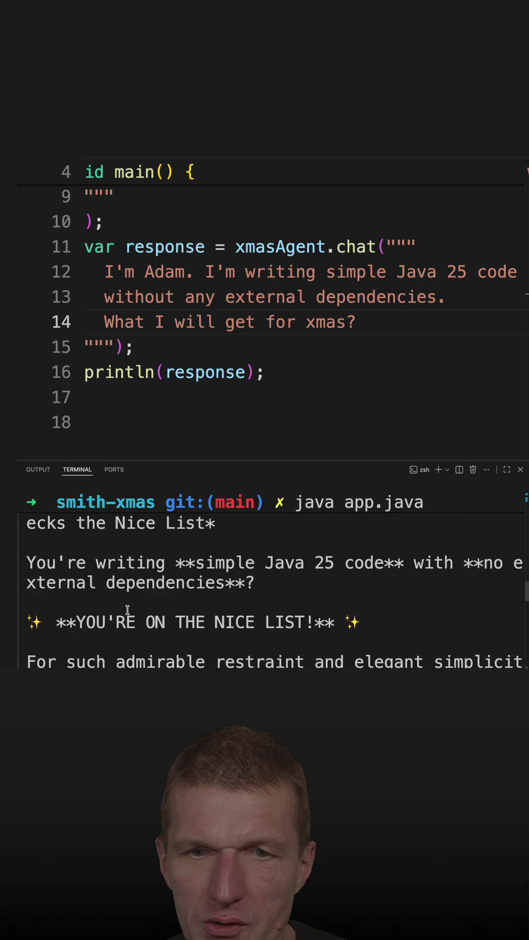
{"action": "scroll", "coordinate": [126, 610], "scroll_direction": "down", "scroll_amount": 1}
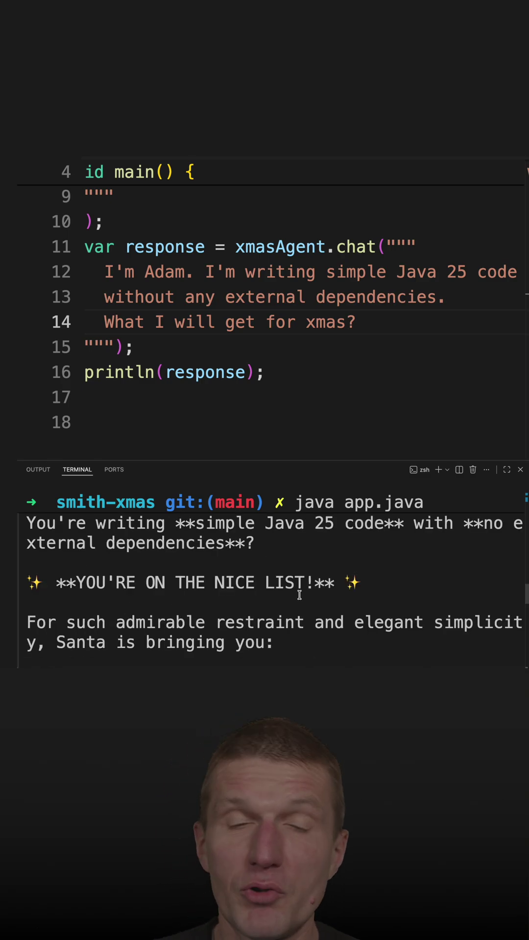
{"action": "scroll", "coordinate": [299, 595], "scroll_direction": "down", "scroll_amount": 1}
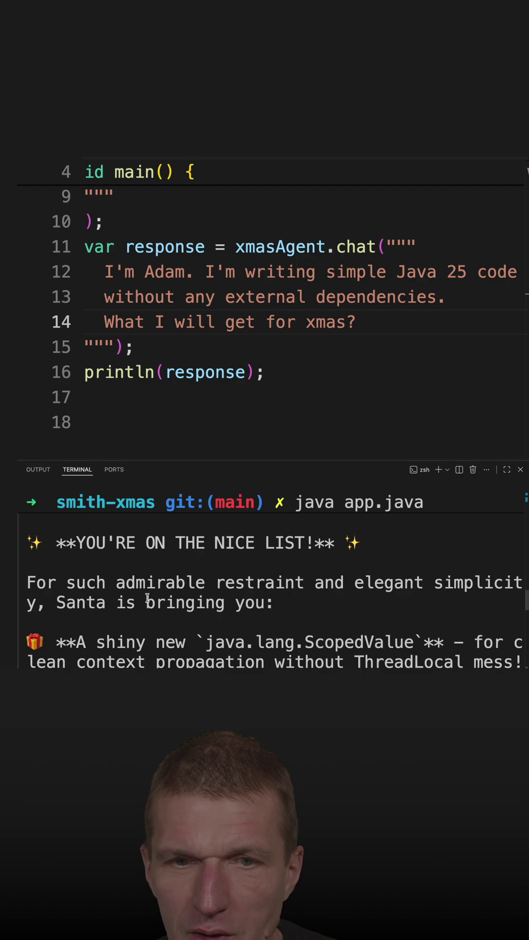
{"action": "scroll", "coordinate": [184, 606], "scroll_direction": "down", "scroll_amount": 1}
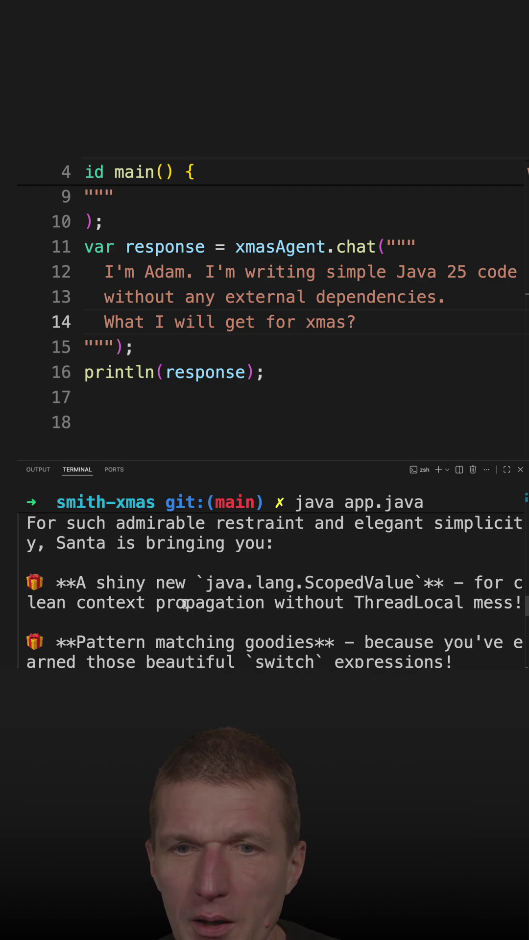
{"action": "scroll", "coordinate": [222, 594], "scroll_direction": "down", "scroll_amount": 1}
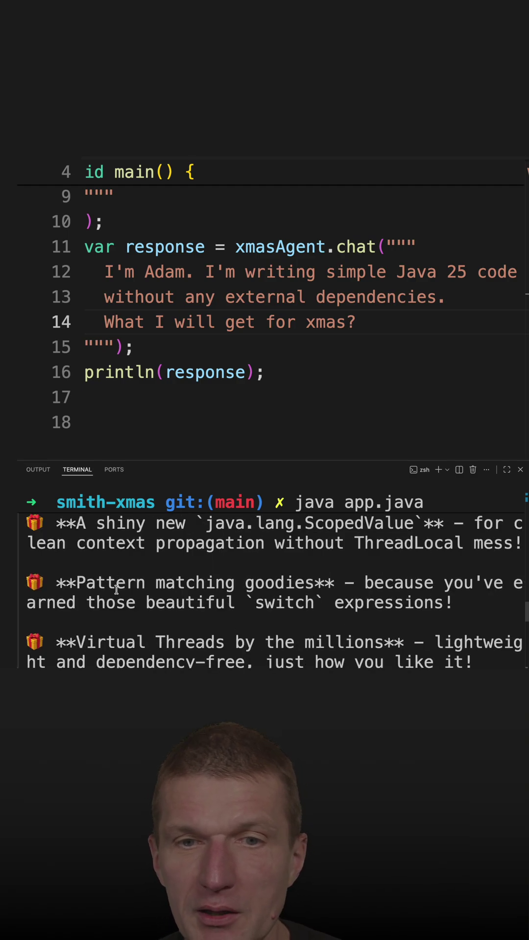
{"action": "scroll", "coordinate": [300, 618], "scroll_direction": "down", "scroll_amount": 1}
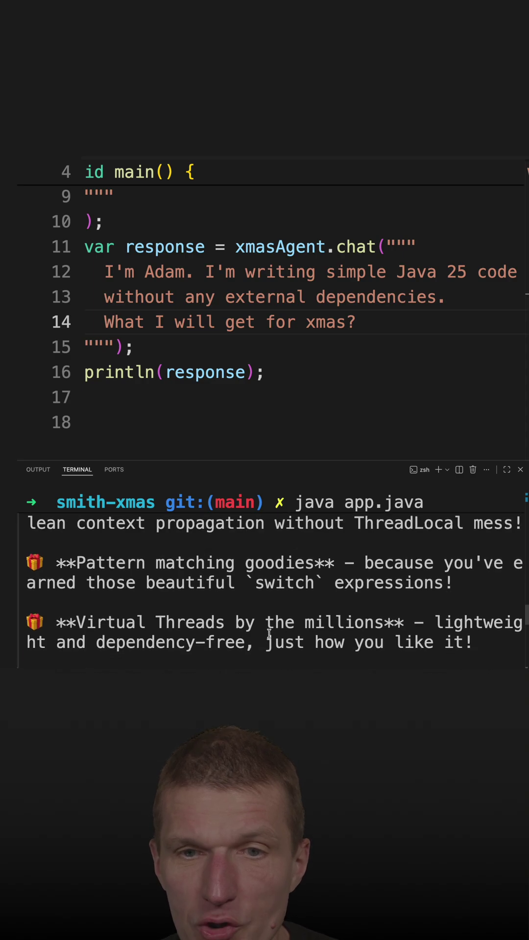
{"action": "scroll", "coordinate": [266, 624], "scroll_direction": "down", "scroll_amount": 1}
{"action": "scroll", "coordinate": [267, 621], "scroll_direction": "down", "scroll_amount": 1}
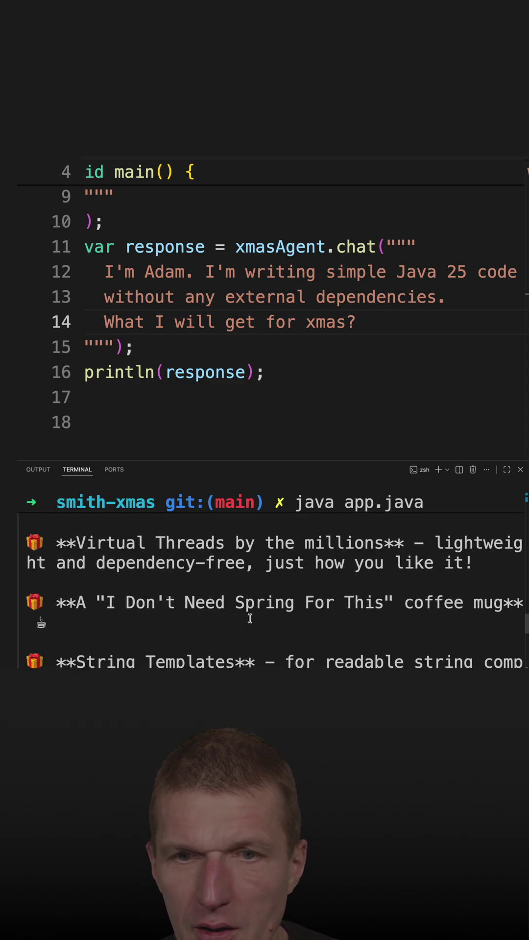
{"action": "left_click_drag", "start_coordinate": [87, 603], "coordinate": [431, 604]}
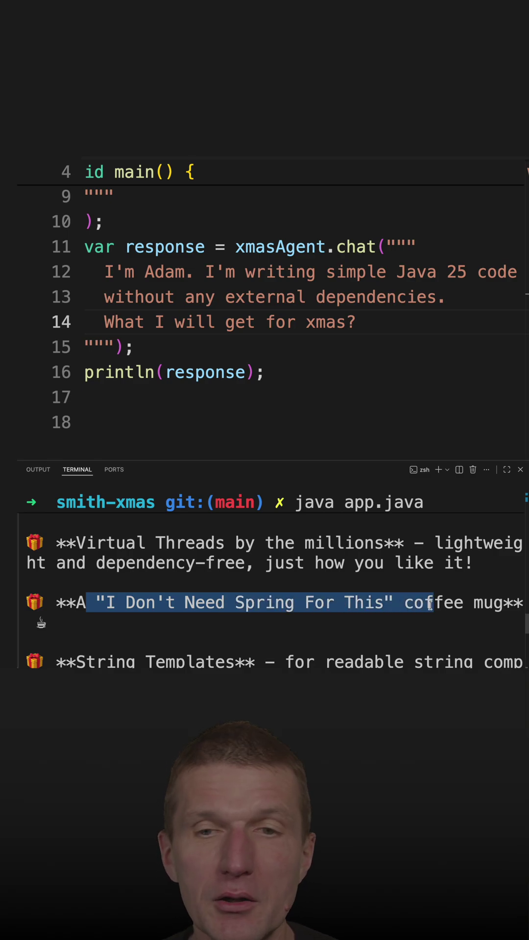
{"action": "scroll", "coordinate": [430, 604], "scroll_direction": "down", "scroll_amount": 1}
{"action": "scroll", "coordinate": [430, 603], "scroll_direction": "down", "scroll_amount": 1}
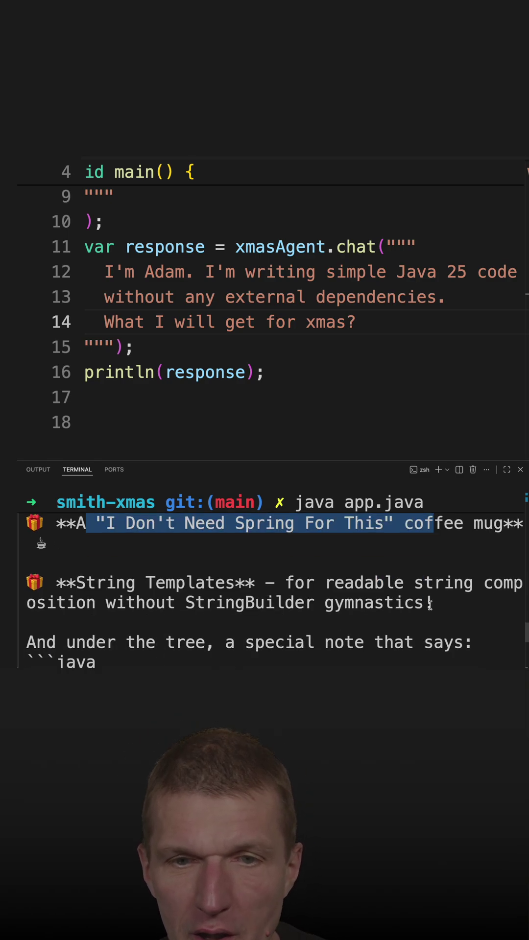
{"action": "scroll", "coordinate": [431, 604], "scroll_direction": "down", "scroll_amount": 1}
{"action": "scroll", "coordinate": [431, 605], "scroll_direction": "down", "scroll_amount": 1}
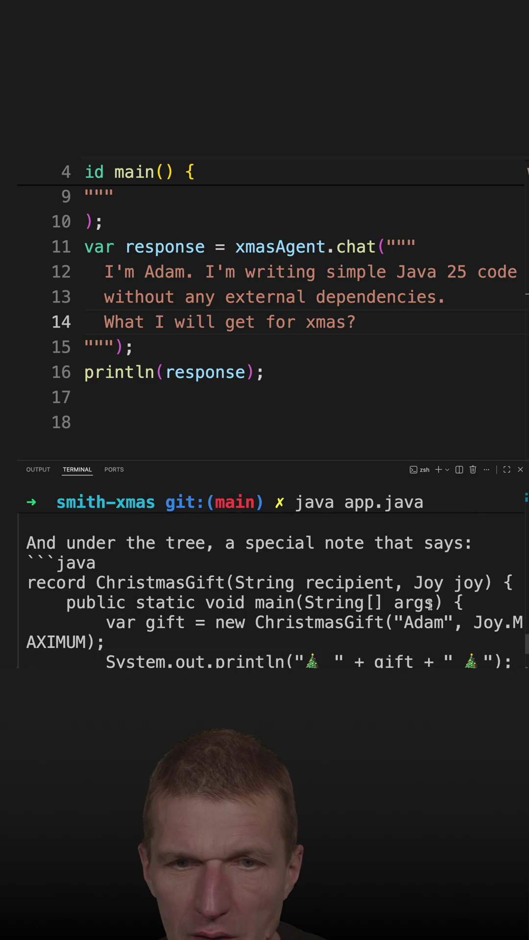
{"action": "scroll", "coordinate": [431, 604], "scroll_direction": "down", "scroll_amount": 1}
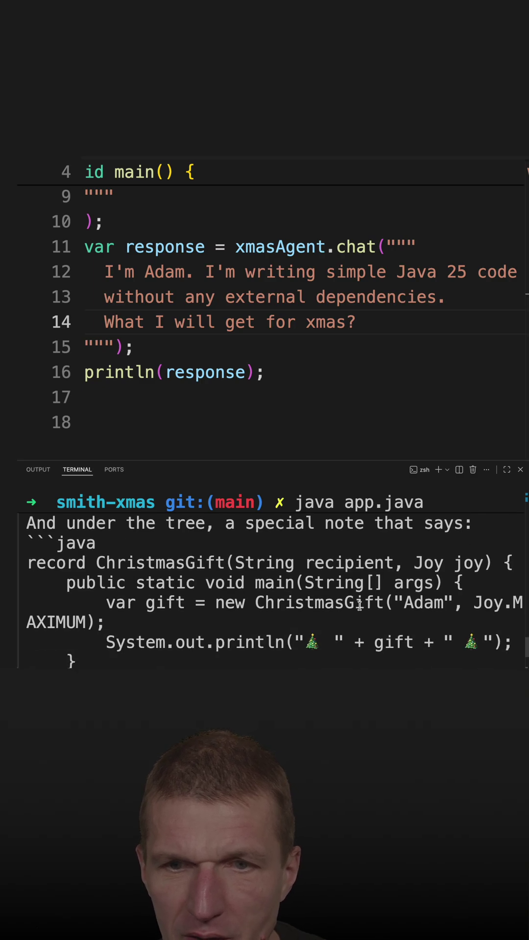
{"action": "scroll", "coordinate": [350, 612], "scroll_direction": "down", "scroll_amount": 2}
{"action": "scroll", "coordinate": [350, 612], "scroll_direction": "down", "scroll_amount": 1}
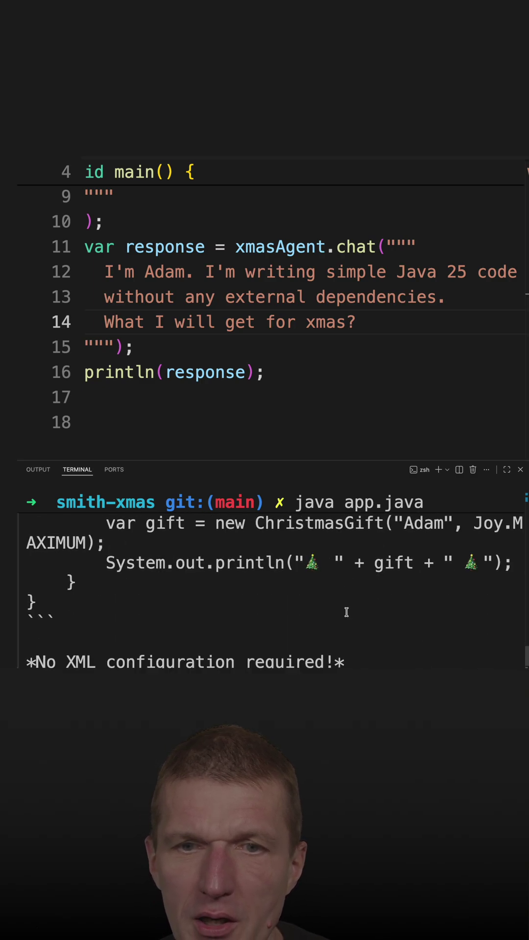
{"action": "scroll", "coordinate": [351, 612], "scroll_direction": "down", "scroll_amount": 2}
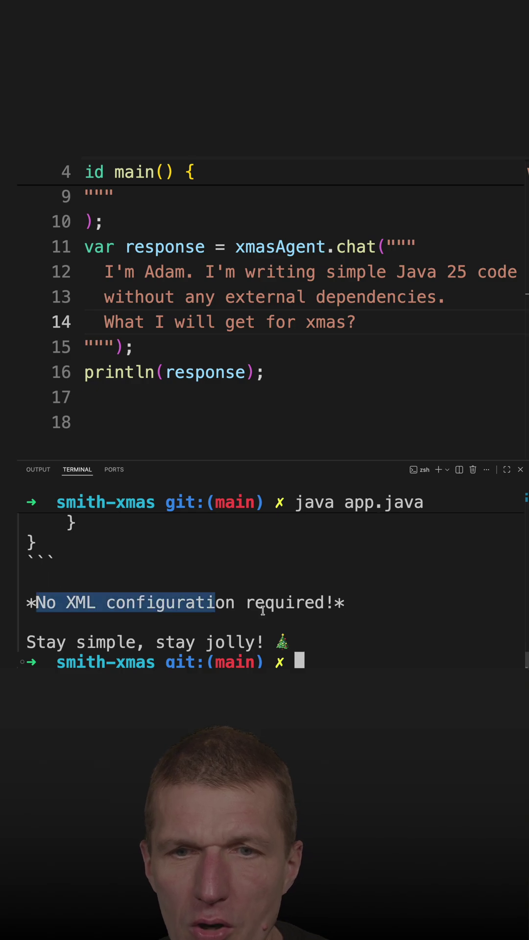
{"action": "left_click_drag", "start_coordinate": [36, 603], "coordinate": [336, 603]}
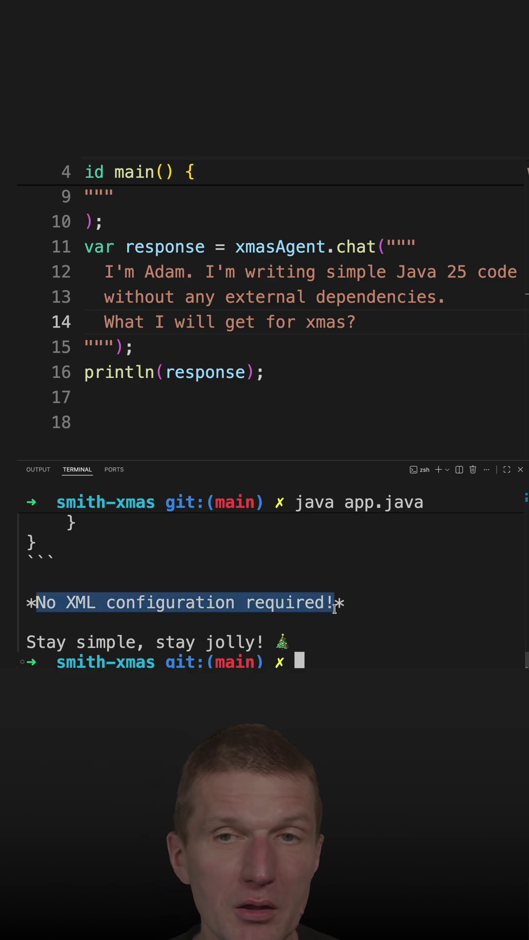